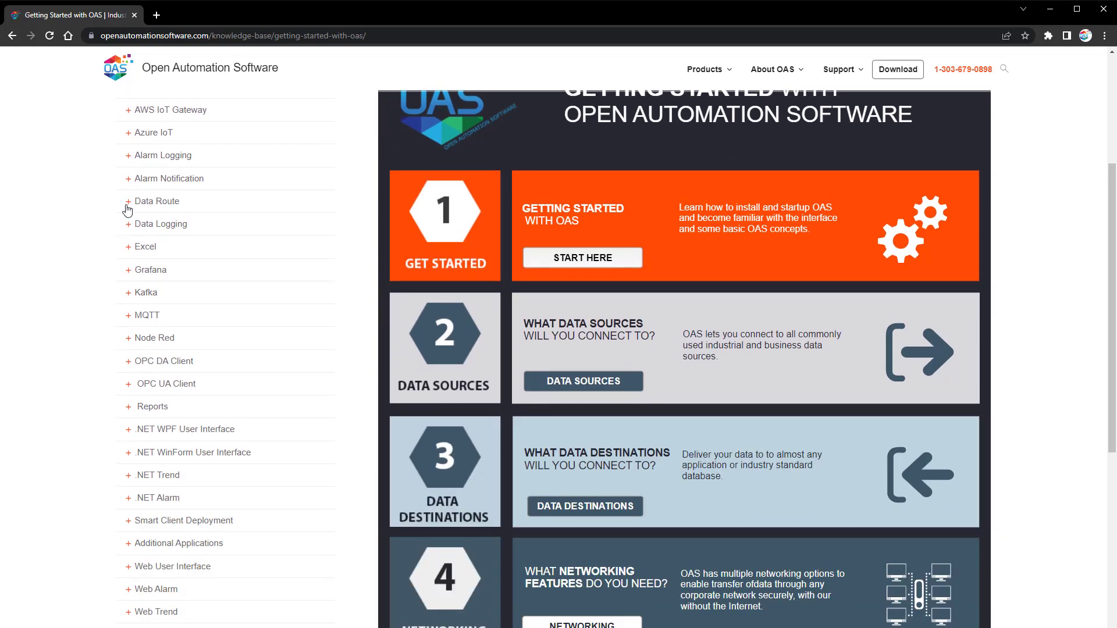
# Step: Expand the Data Route topics and open the 'Getting Started – Data Route' article
pyautogui.click(127, 204)
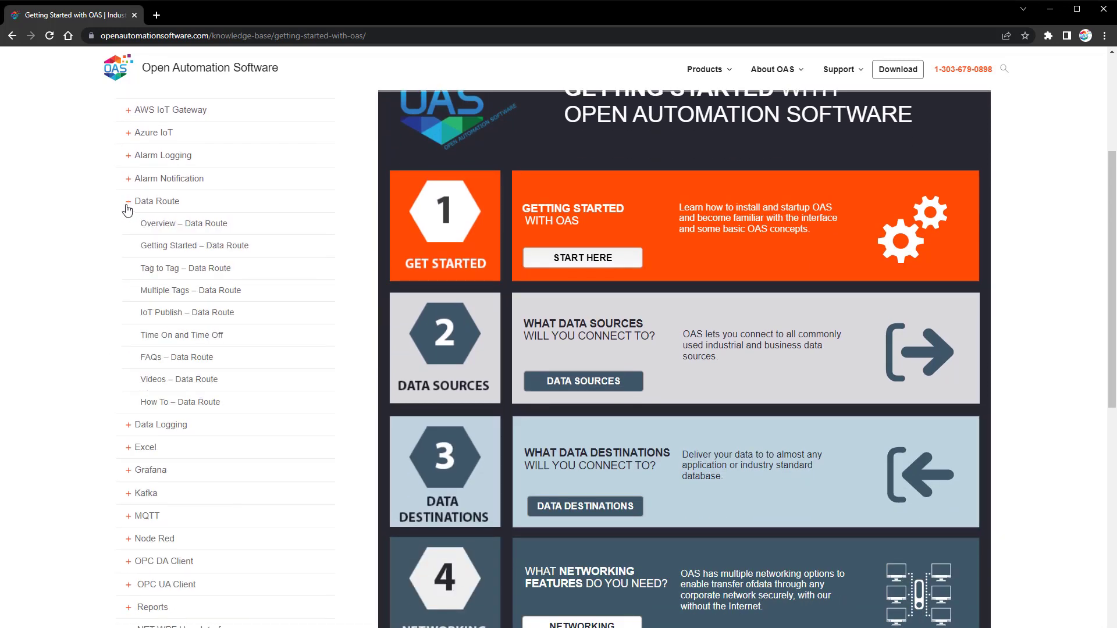
pyautogui.click(166, 249)
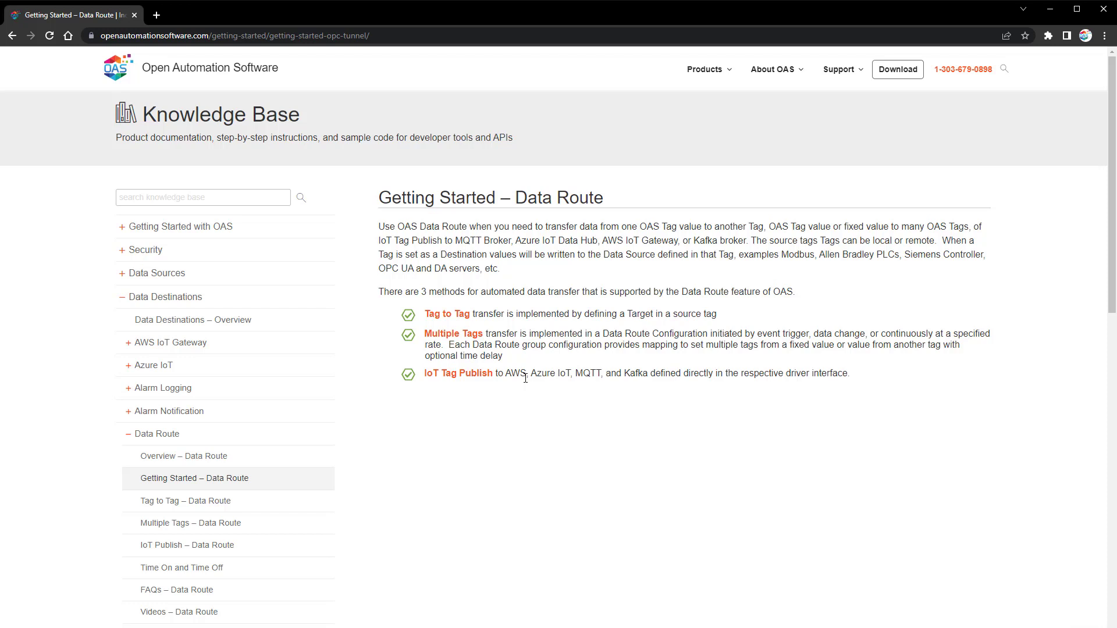
# Step: Open the 'Multiple Tags – Data Route' article and read through its Steps 1–3
pyautogui.click(472, 336)
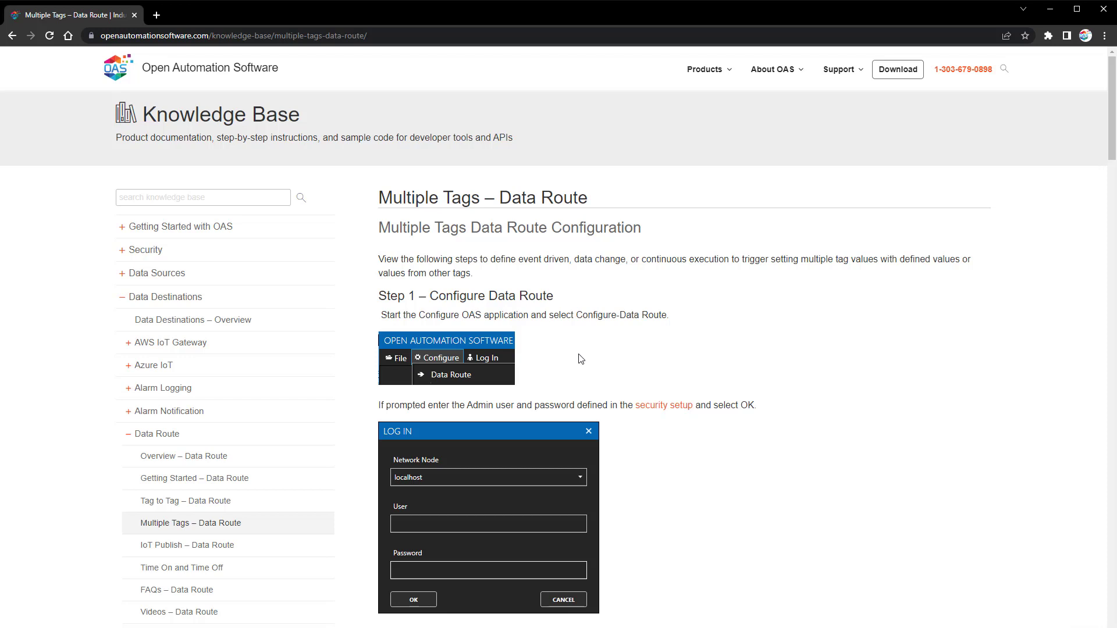
pyautogui.scroll(-5, 581, 359)
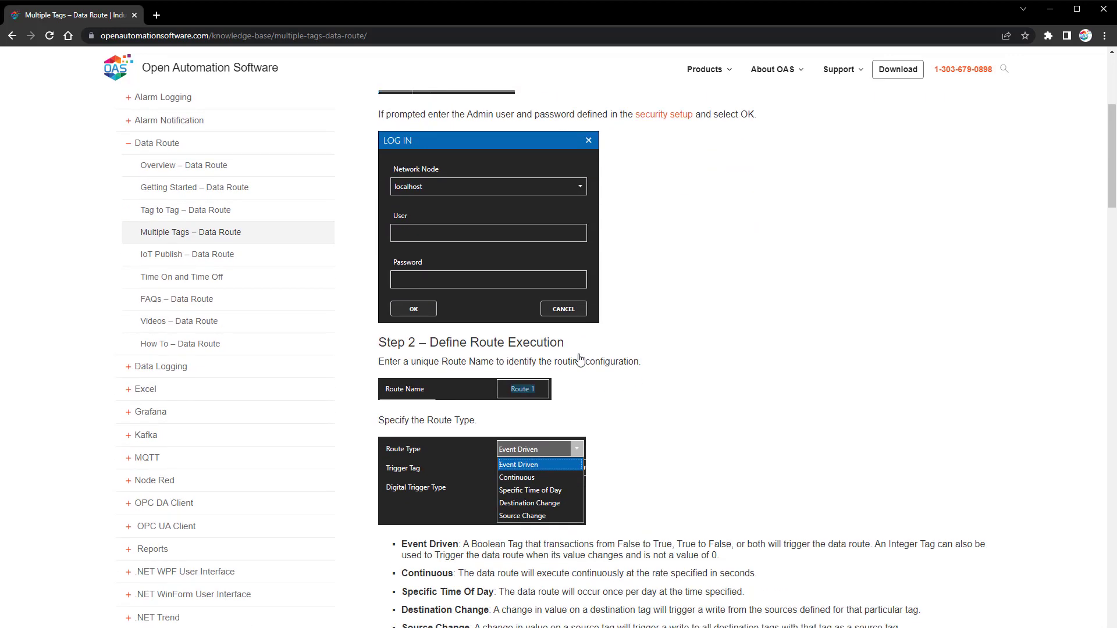
pyautogui.scroll(-13, 580, 359)
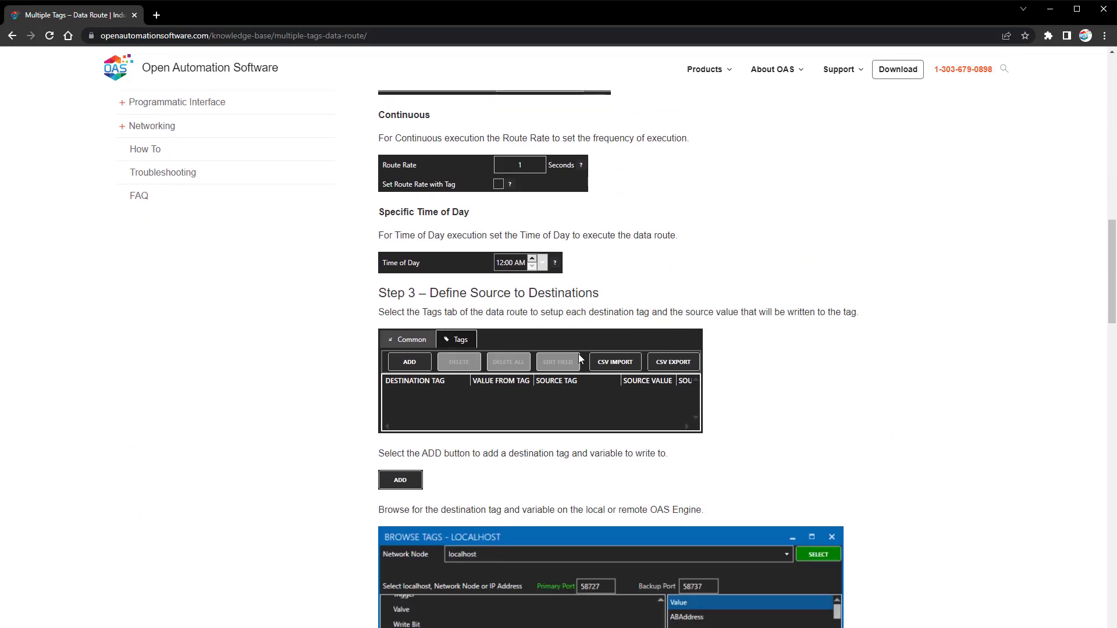
pyautogui.scroll(-6, 578, 354)
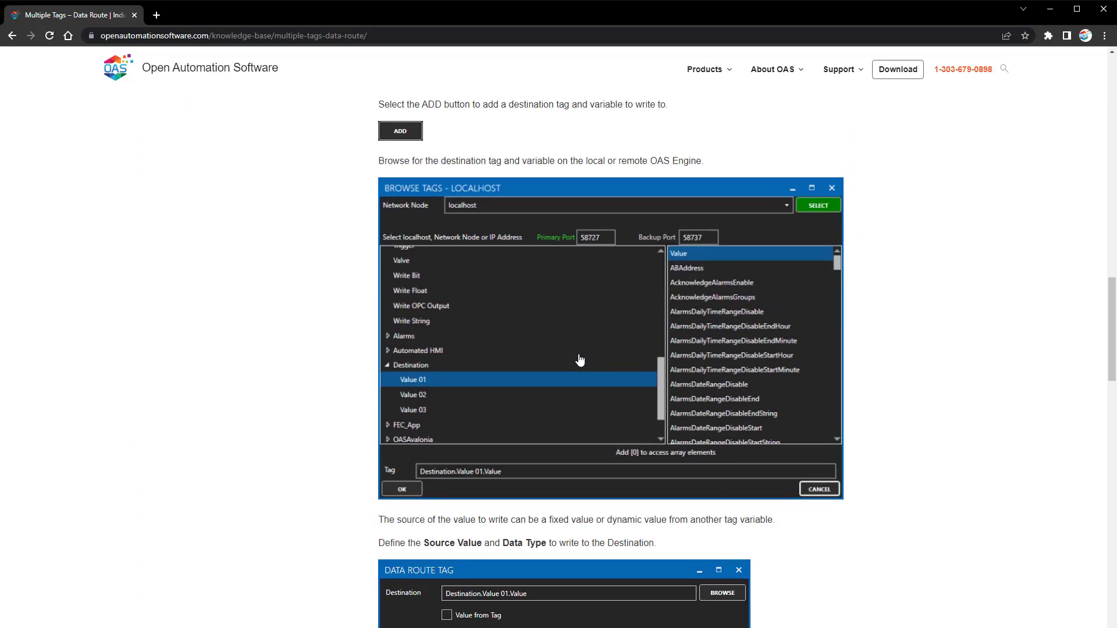
pyautogui.scroll(6, 580, 360)
pyautogui.scroll(6, 580, 359)
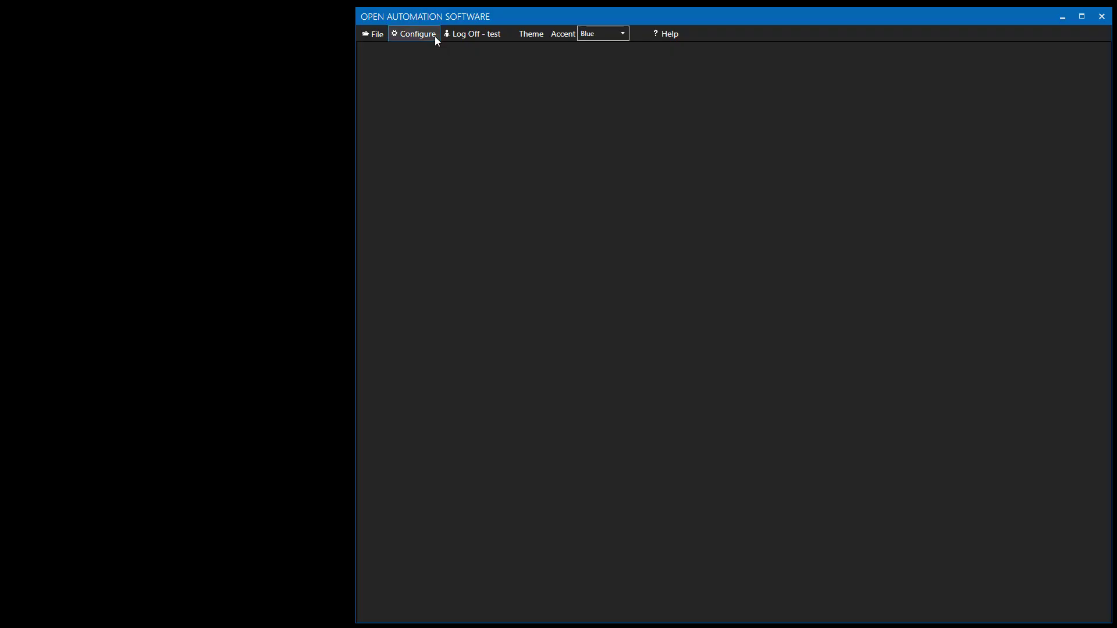
pyautogui.click(426, 34)
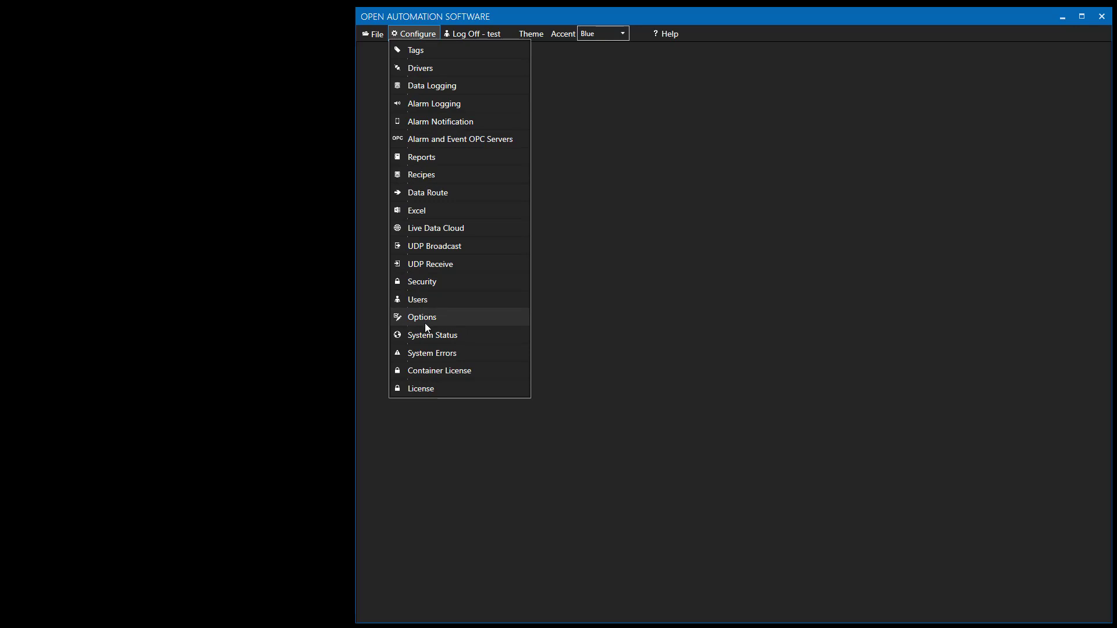
pyautogui.click(422, 389)
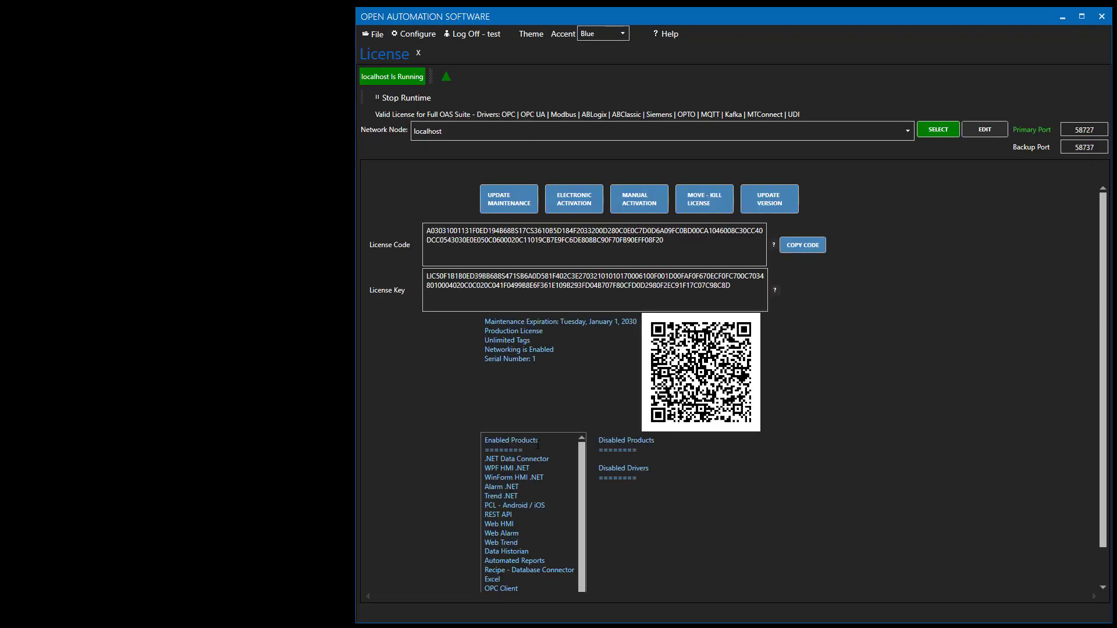
pyautogui.scroll(-5, 533, 468)
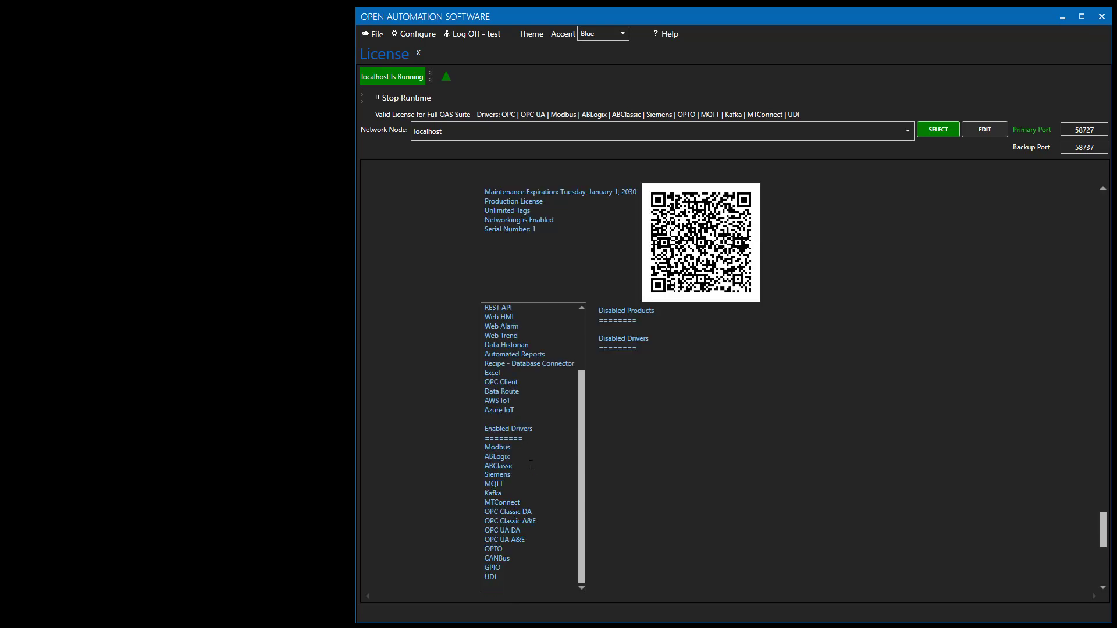
pyautogui.scroll(3, 530, 465)
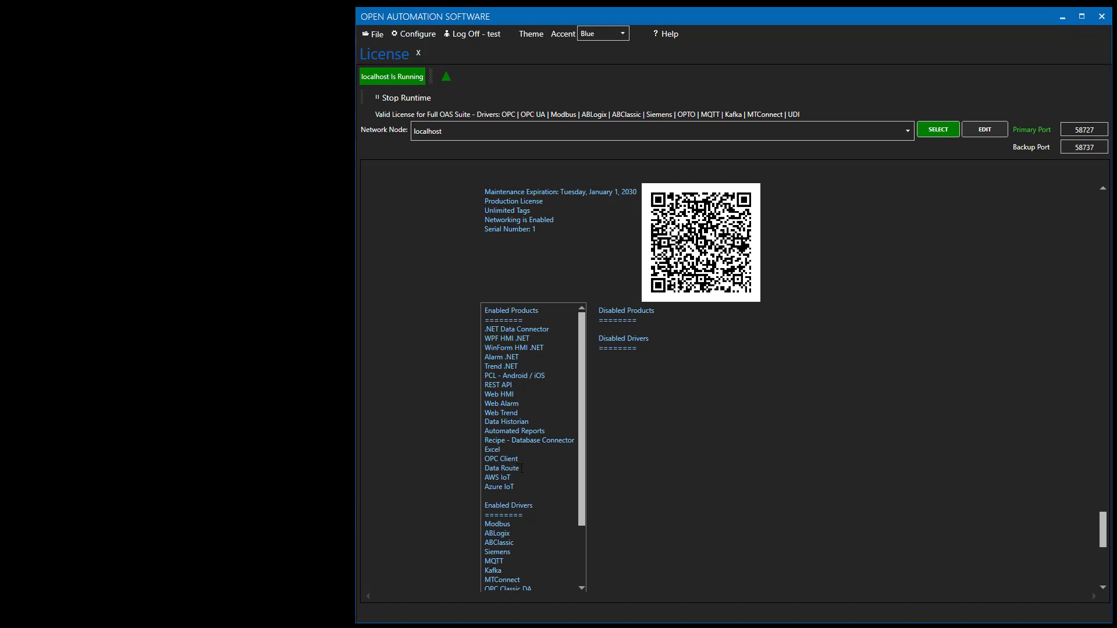
pyautogui.moveTo(522, 468); pyautogui.dragTo(522, 348)
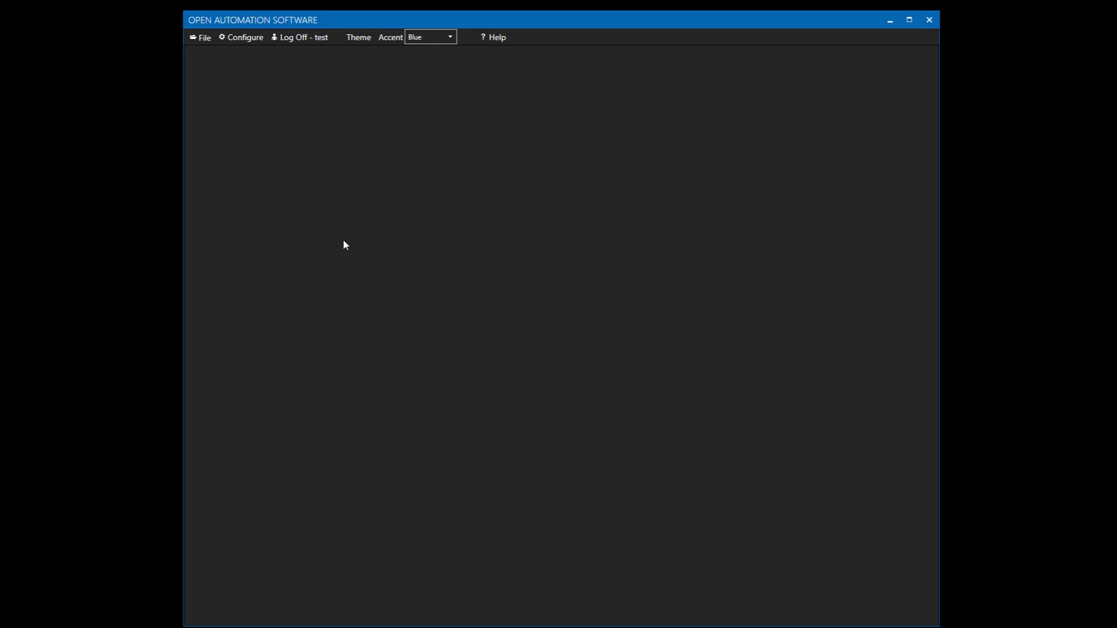
# Step: Open the Data Route configuration, name a new route 'Route 1', and check its Event Driven type
pyautogui.click(252, 42)
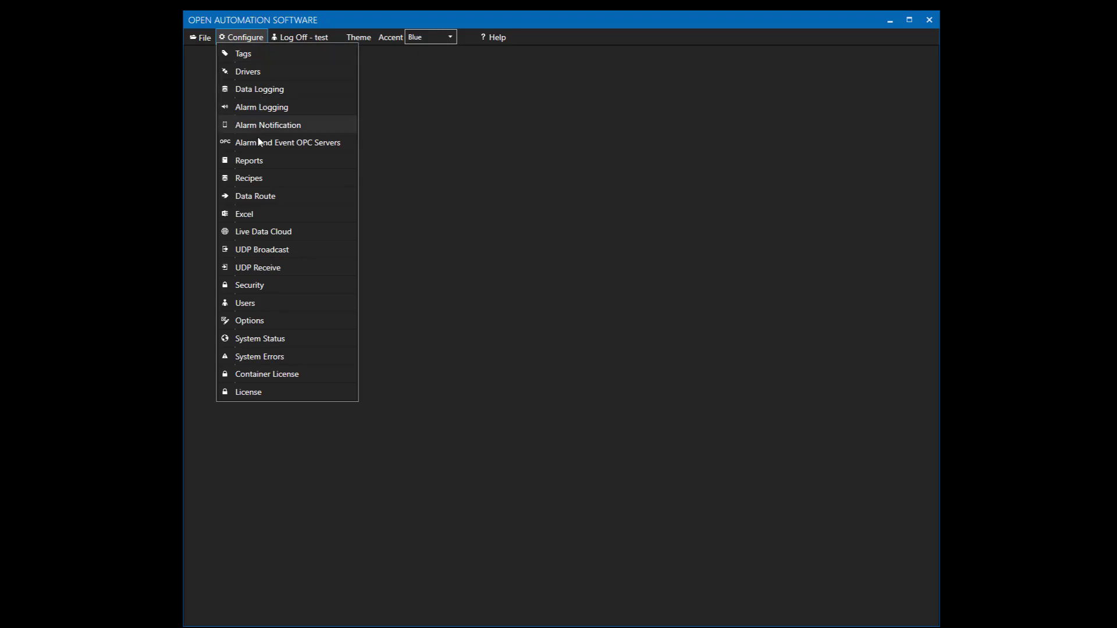
pyautogui.click(245, 201)
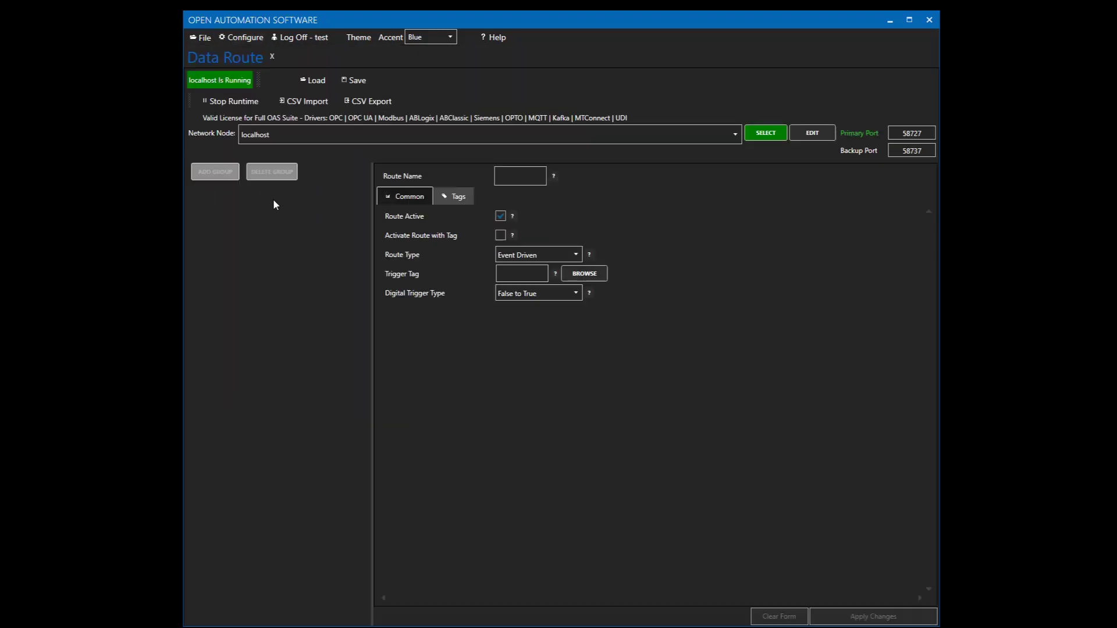
pyautogui.click(525, 175)
pyautogui.write('Re')
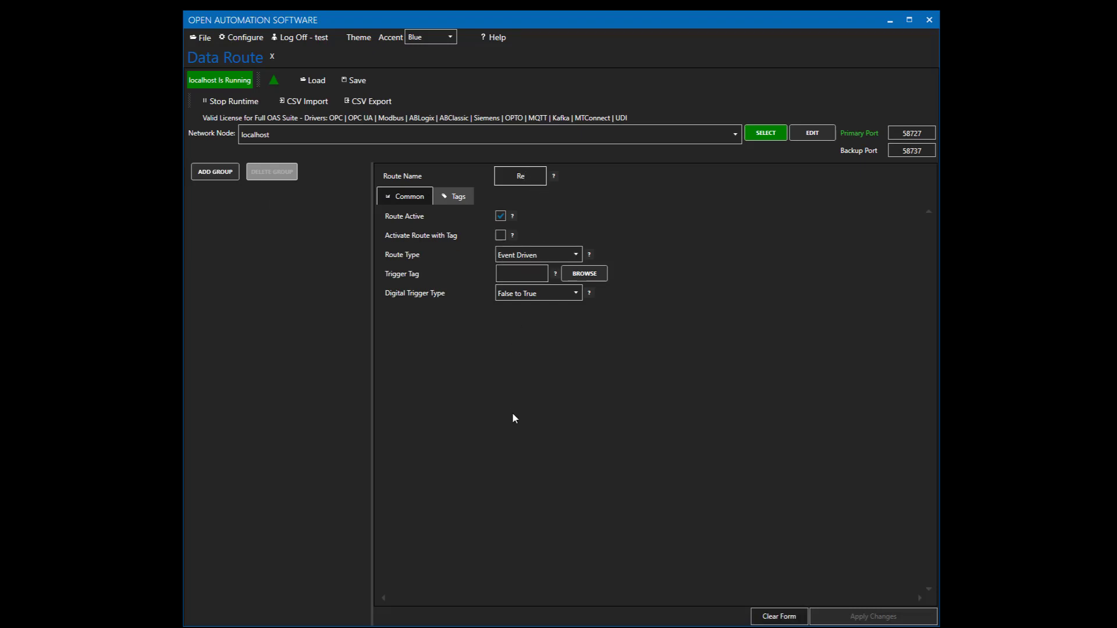
pyautogui.press('BackSpace')
pyautogui.write('oute 1')
pyautogui.click(576, 257)
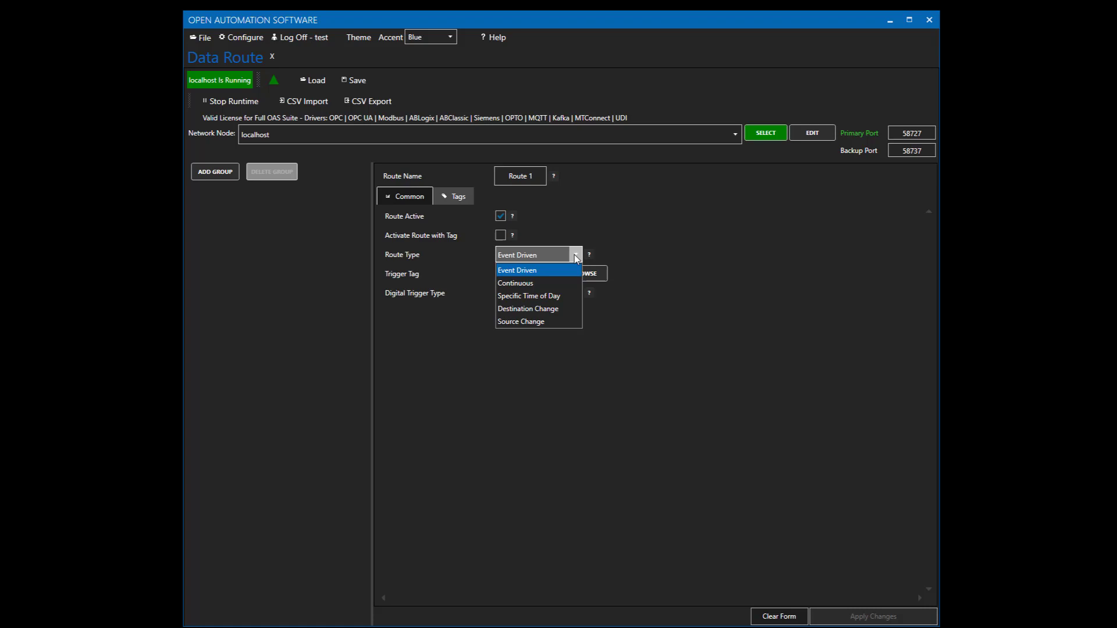
# Step: Keep Event Driven as the route type and review the digital trigger type choices
pyautogui.click(620, 241)
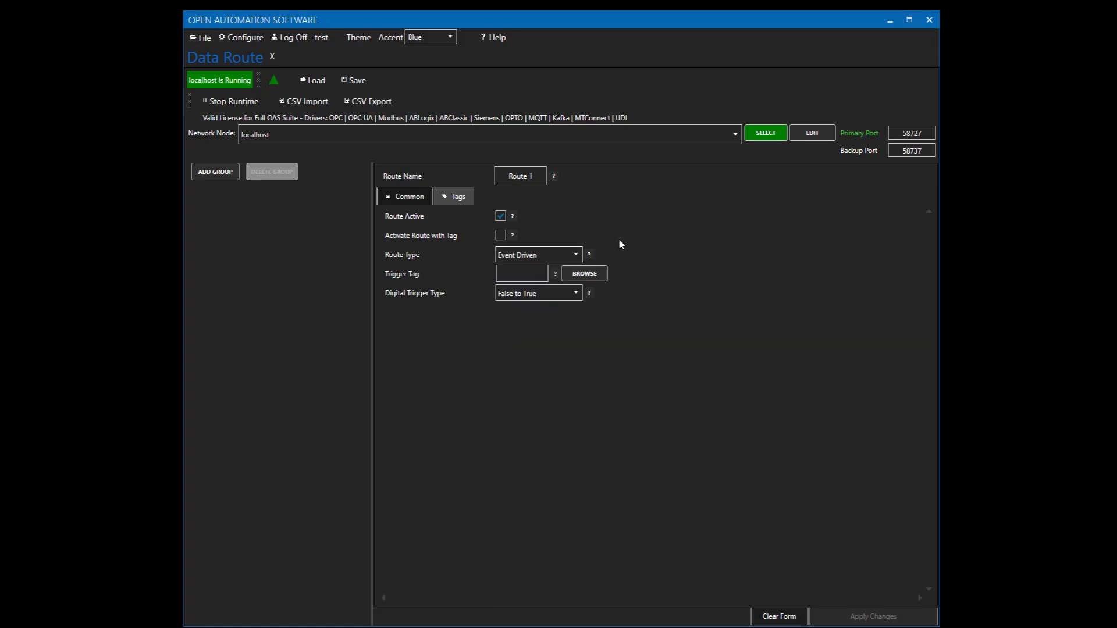
pyautogui.click(576, 294)
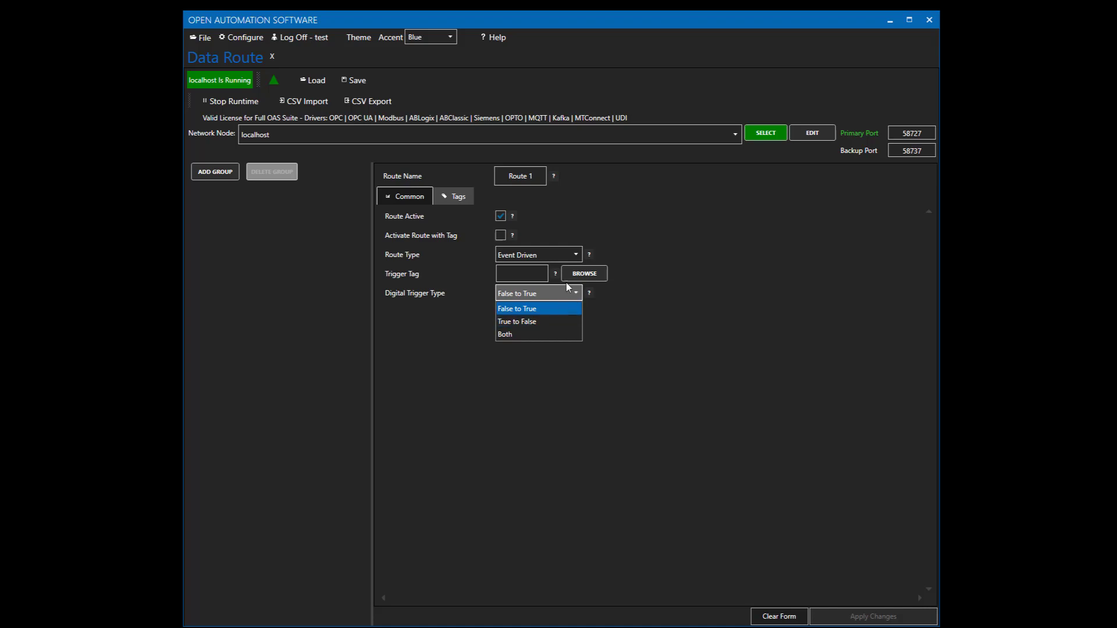
pyautogui.click(575, 258)
# Step: Try the Continuous, Specific Time of Day and Destination Change route types, then return to Event Driven
pyautogui.click(576, 258)
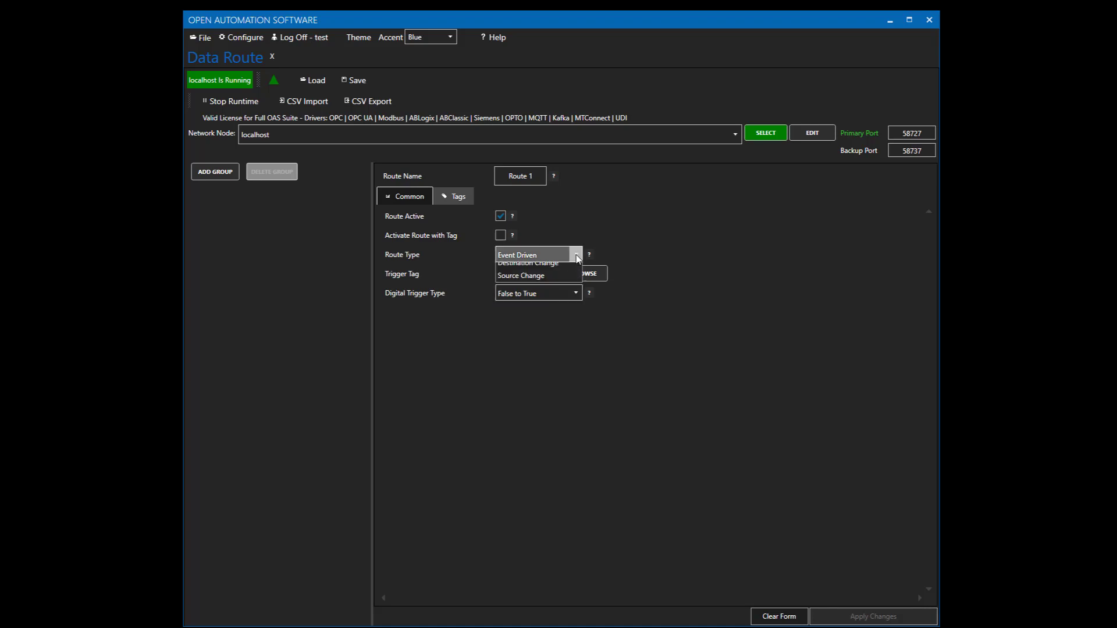
pyautogui.click(543, 282)
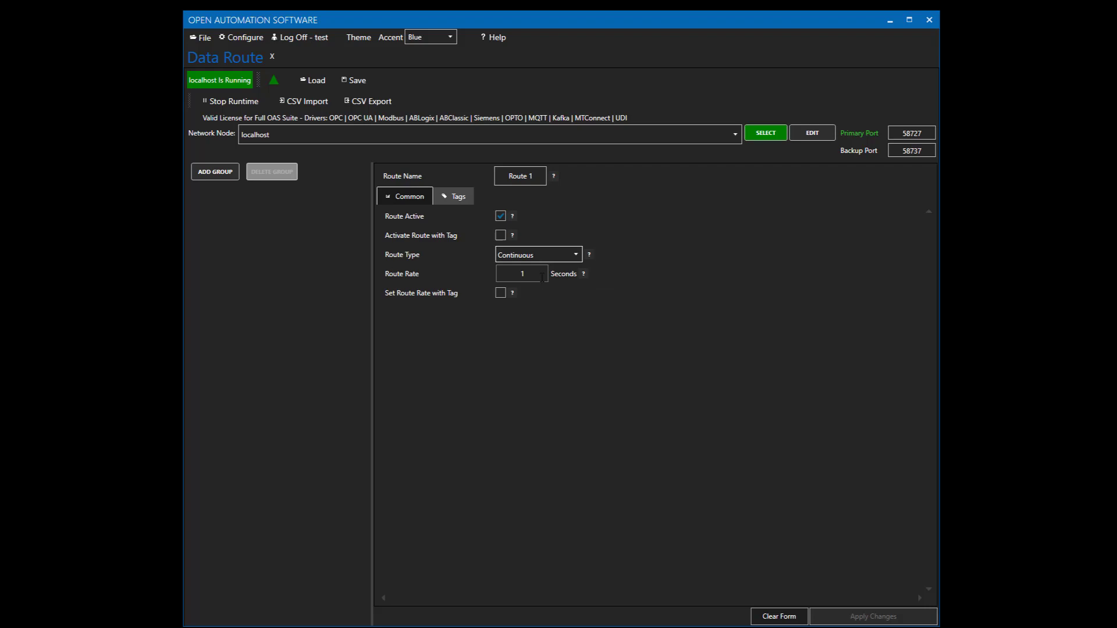
pyautogui.press('Down')
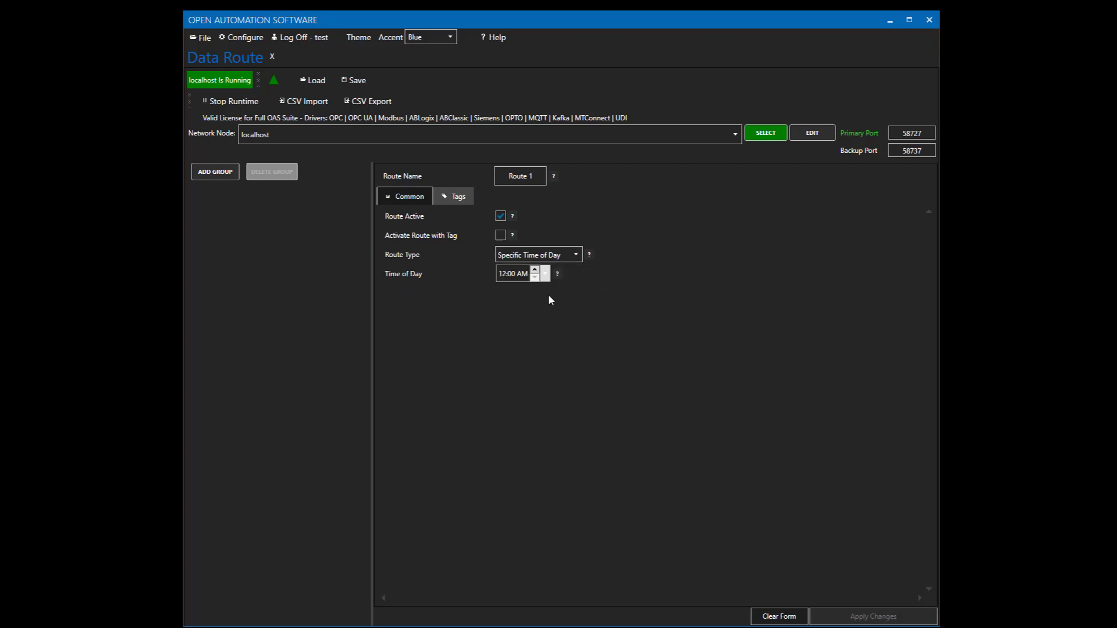
pyautogui.click(575, 259)
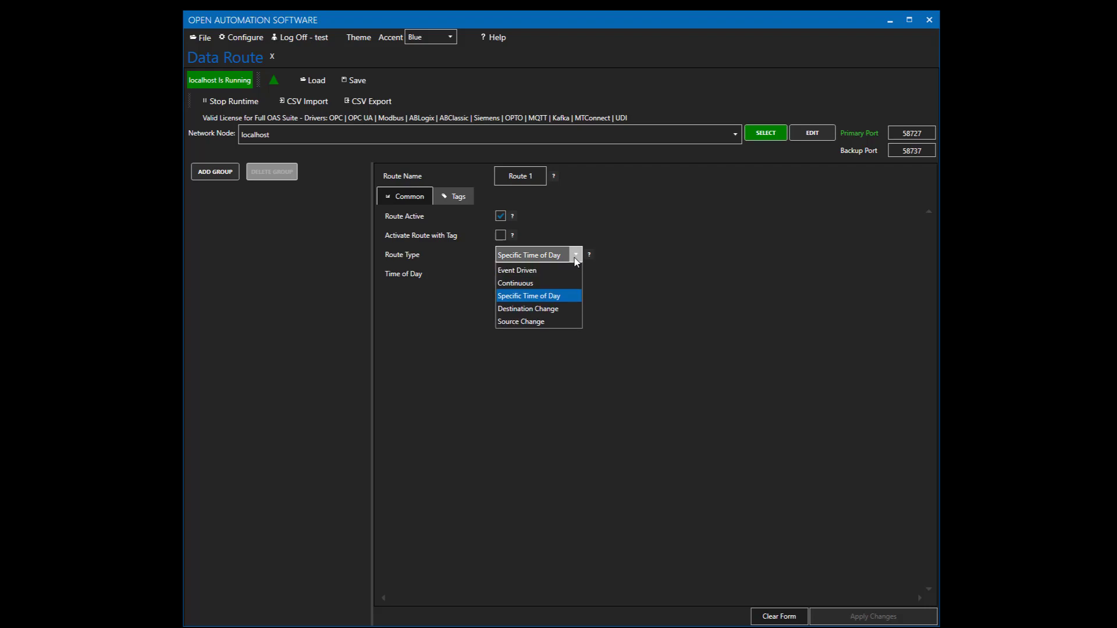
pyautogui.click(549, 309)
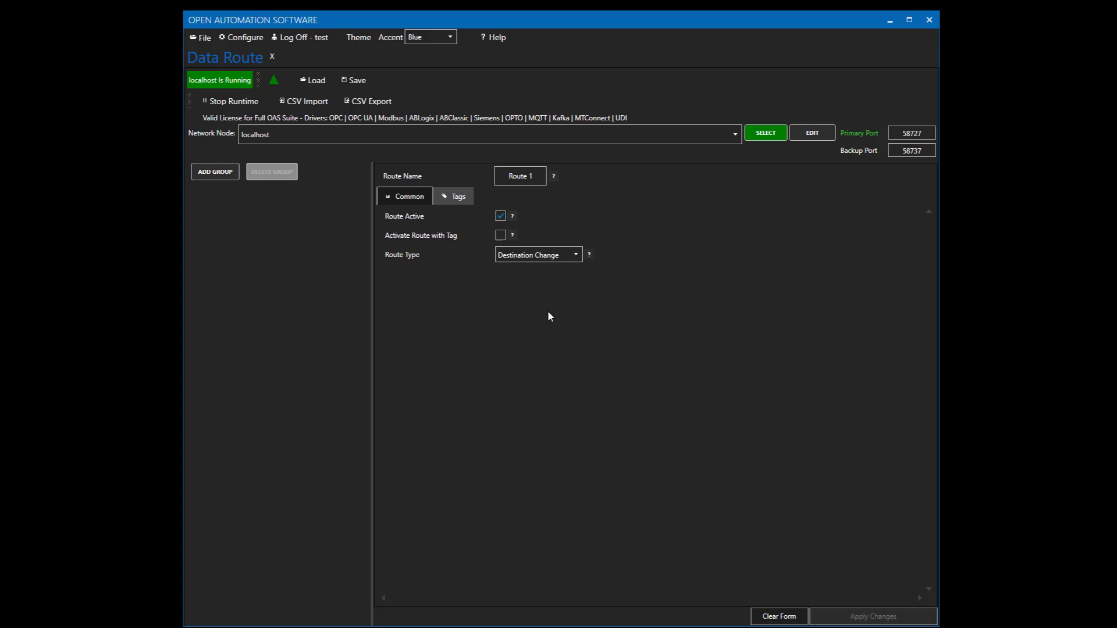
pyautogui.scroll(1, 576, 255)
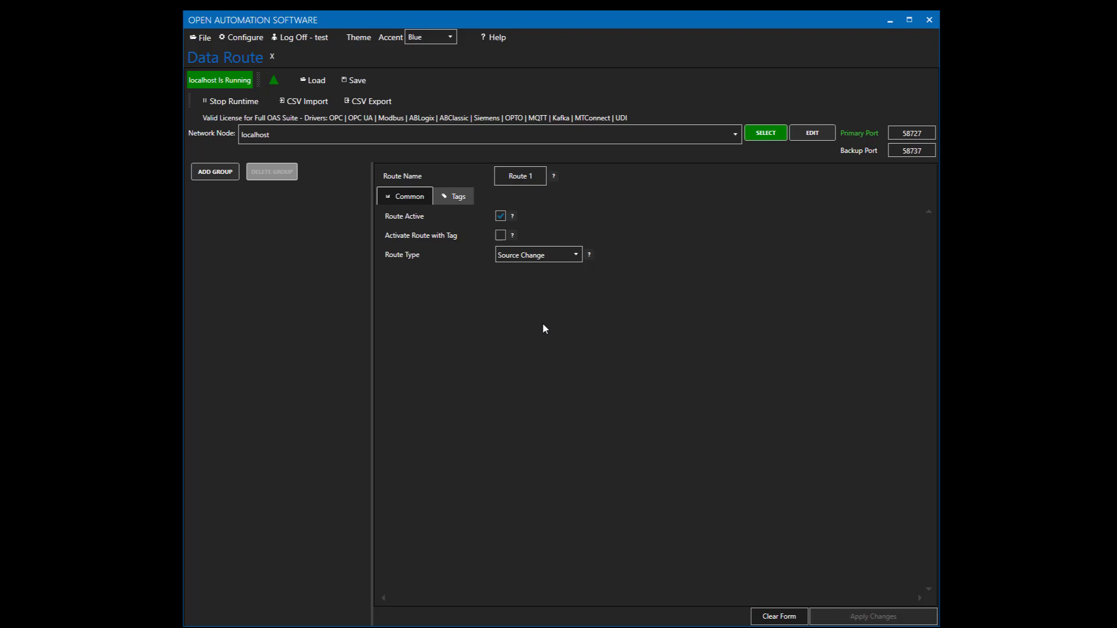
pyautogui.click(574, 255)
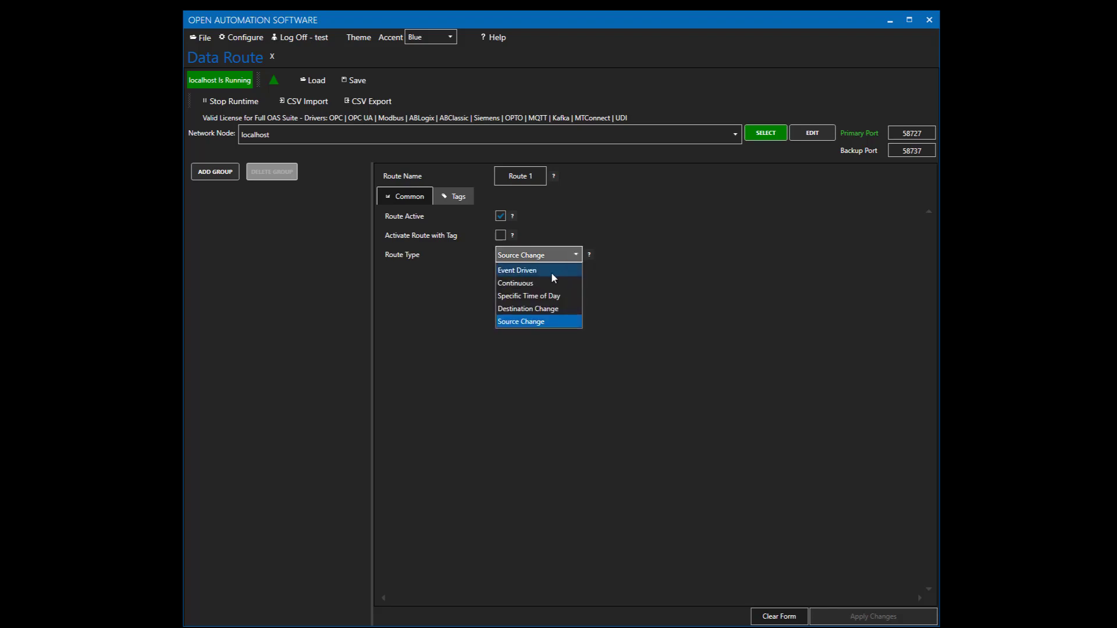
pyautogui.click(546, 271)
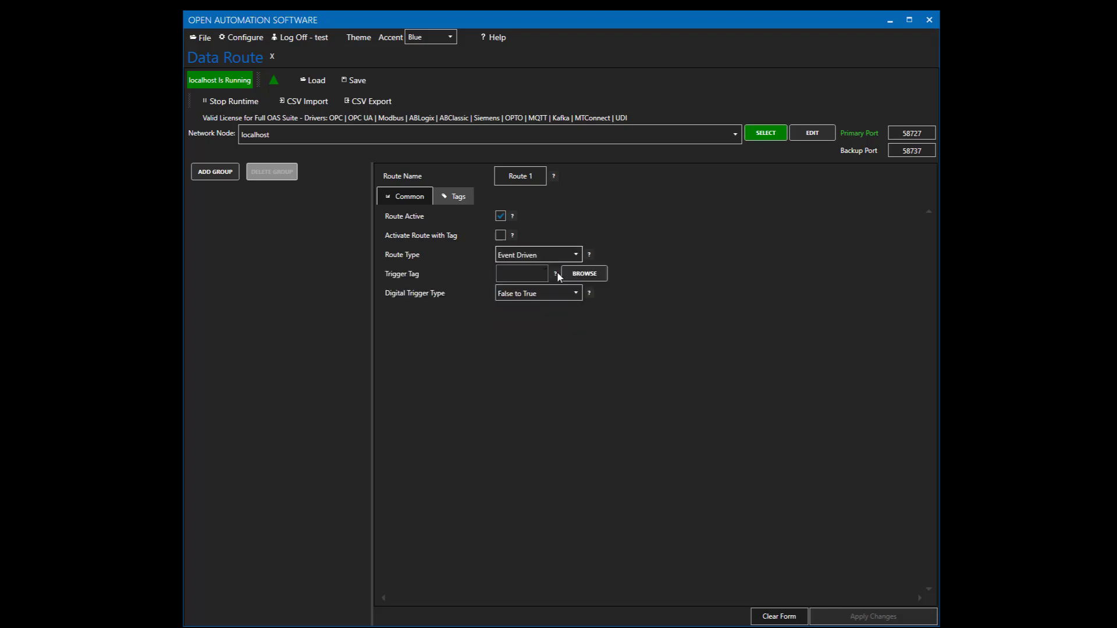
# Step: Set Route 1's Trigger Tag to Trigger.Value from the localhost tag browser
pyautogui.click(588, 274)
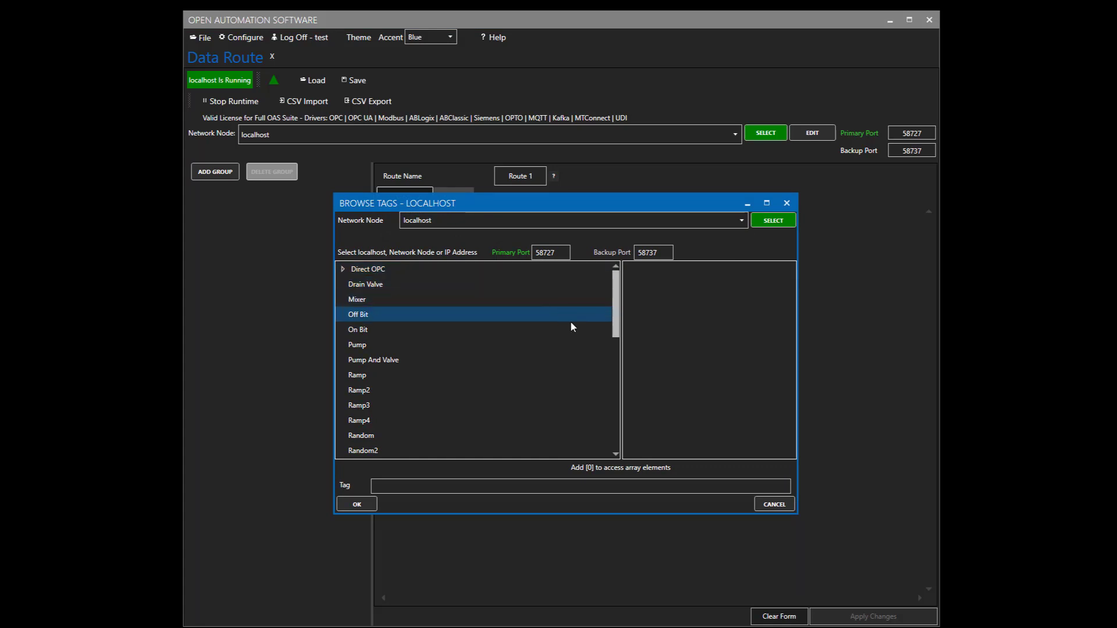
pyautogui.click(613, 371)
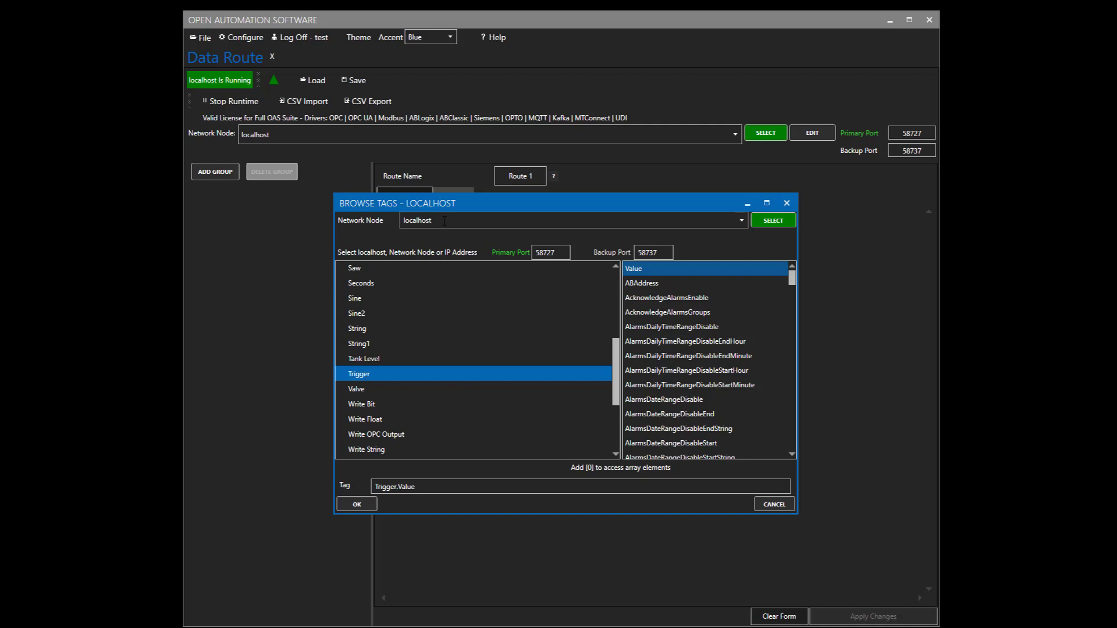
pyautogui.click(357, 504)
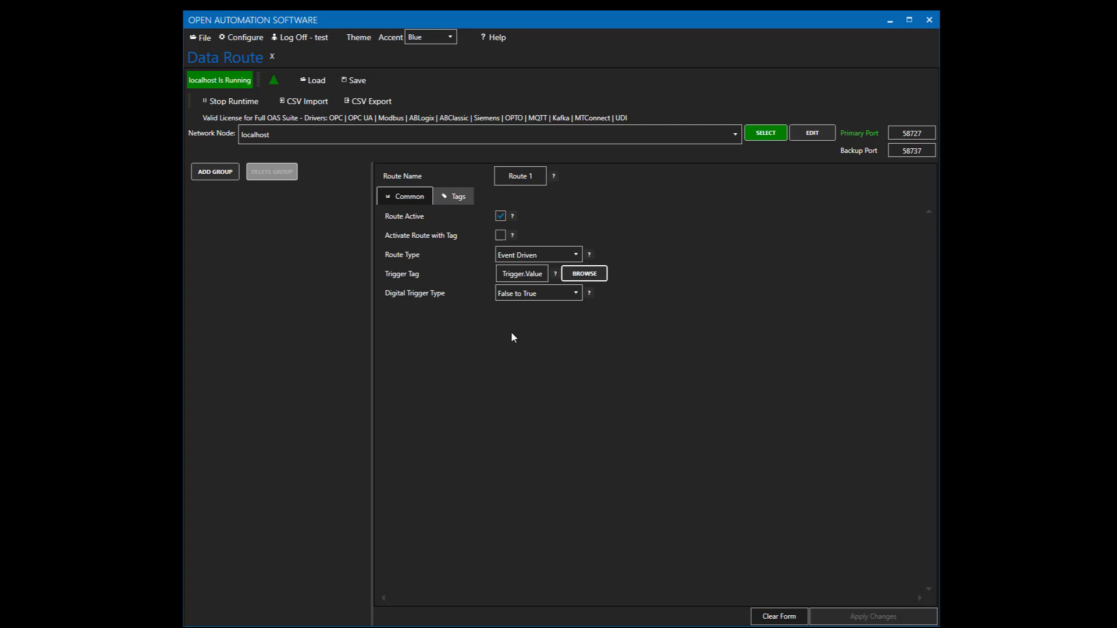
# Step: Add destination tag Destination.Value 1.Value to Route 1 with fixed source value 1
pyautogui.click(459, 198)
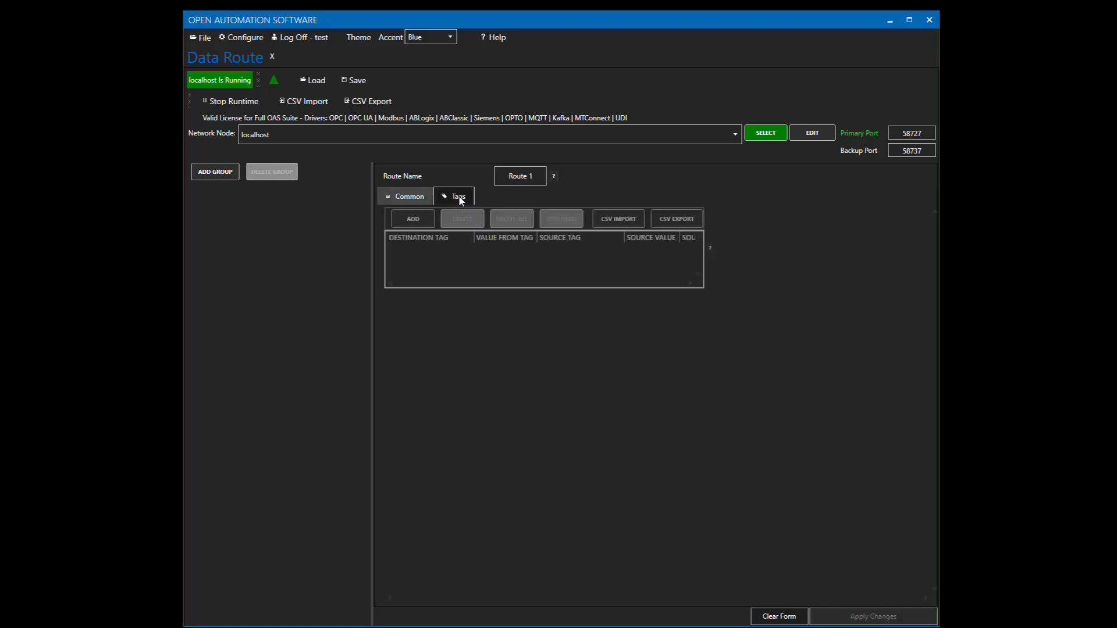
pyautogui.click(421, 224)
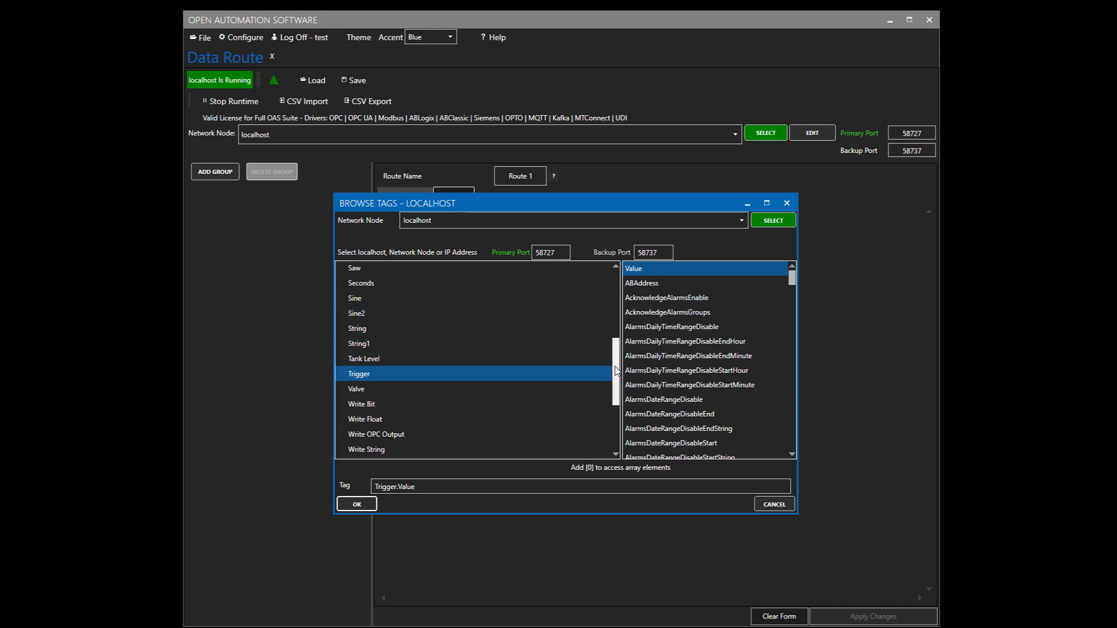
pyautogui.moveTo(617, 371); pyautogui.dragTo(614, 417)
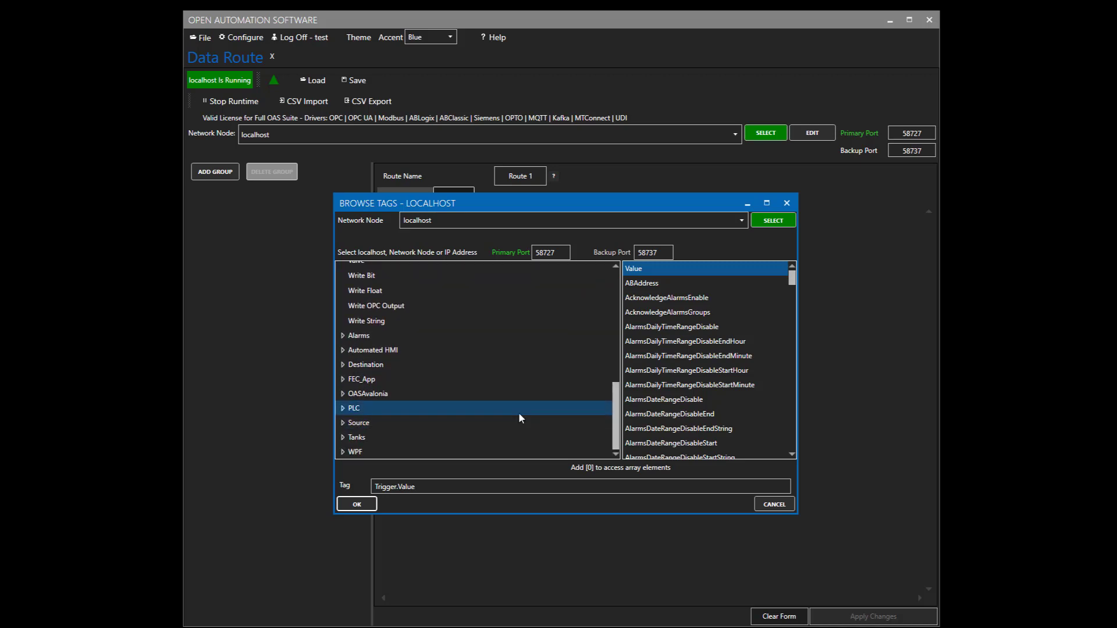
pyautogui.click(343, 365)
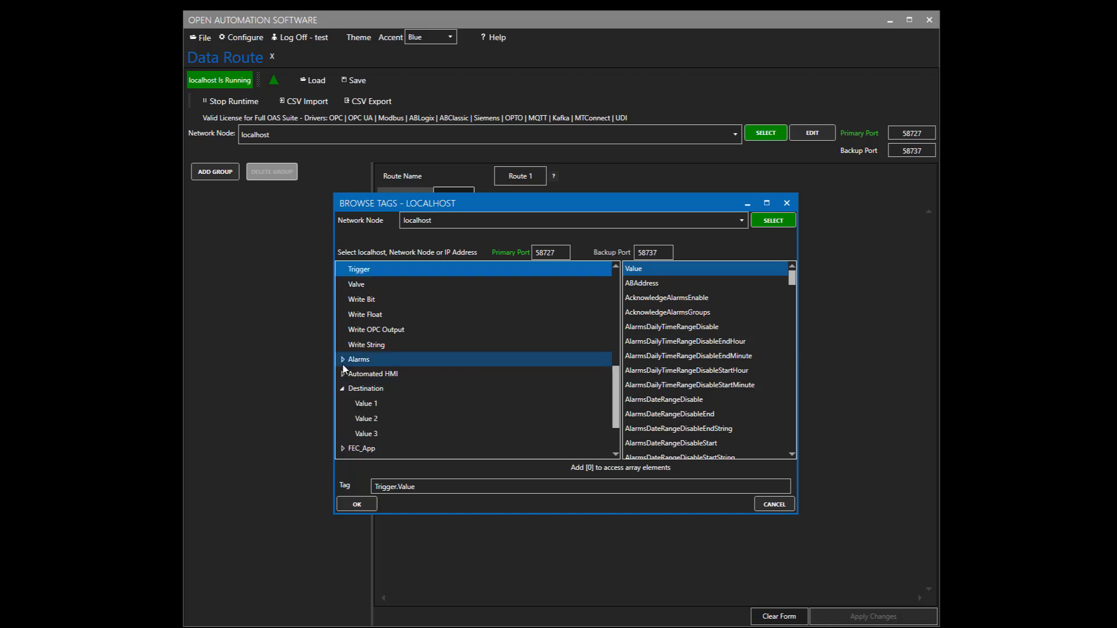
pyautogui.click(371, 407)
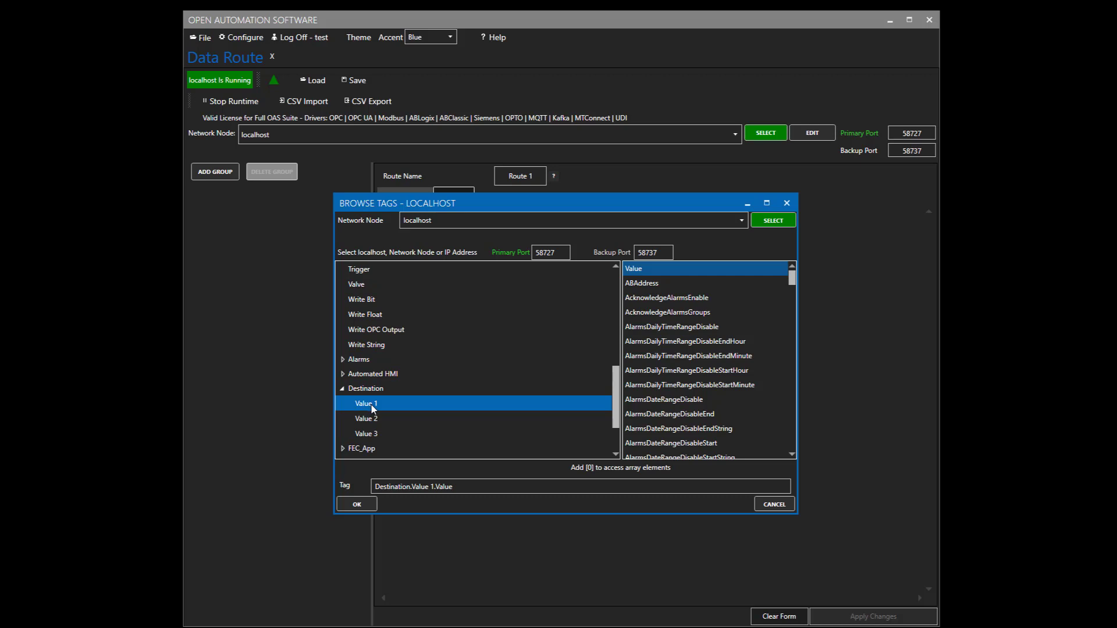
pyautogui.click(357, 505)
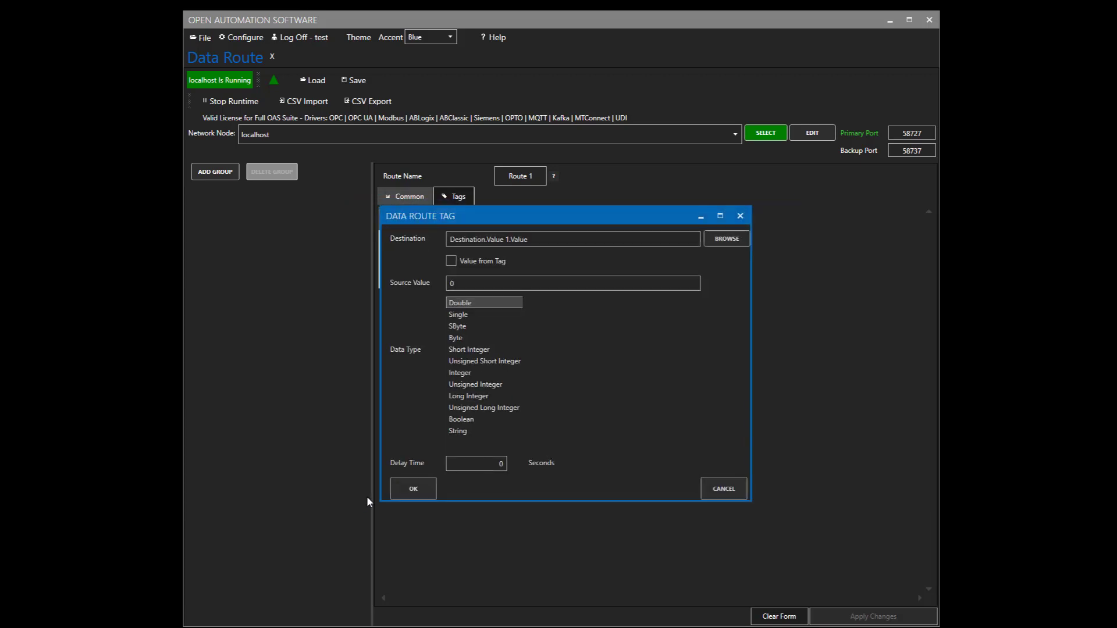
pyautogui.click(476, 284)
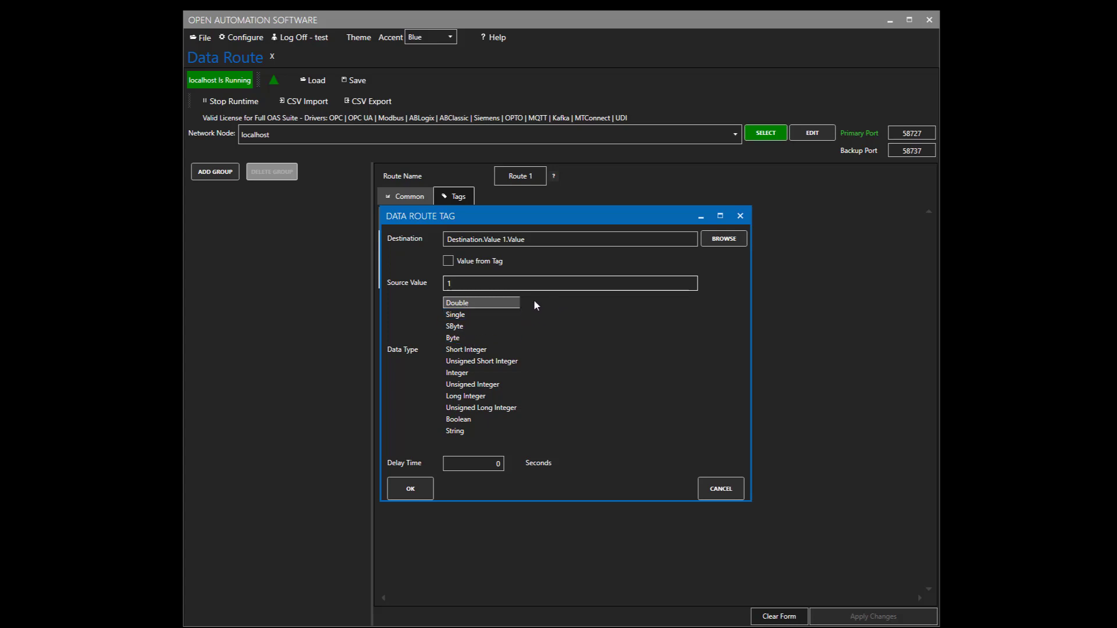
pyautogui.doubleClick(463, 285)
pyautogui.click(418, 489)
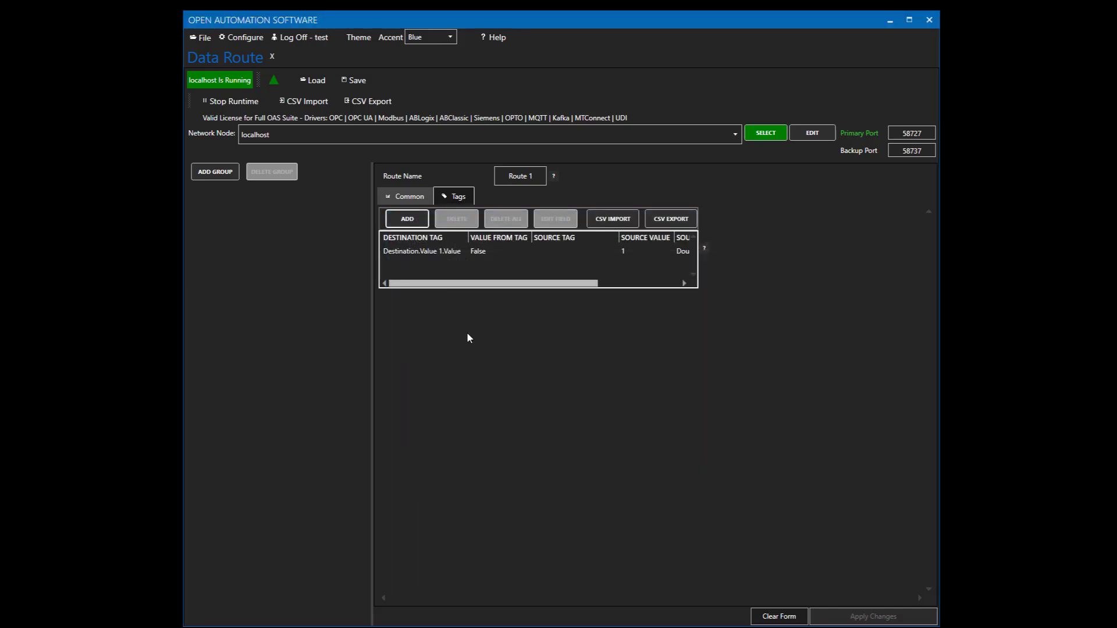
# Step: Add destination tag Destination.Value 2.Value with fixed source value 2
pyautogui.click(407, 219)
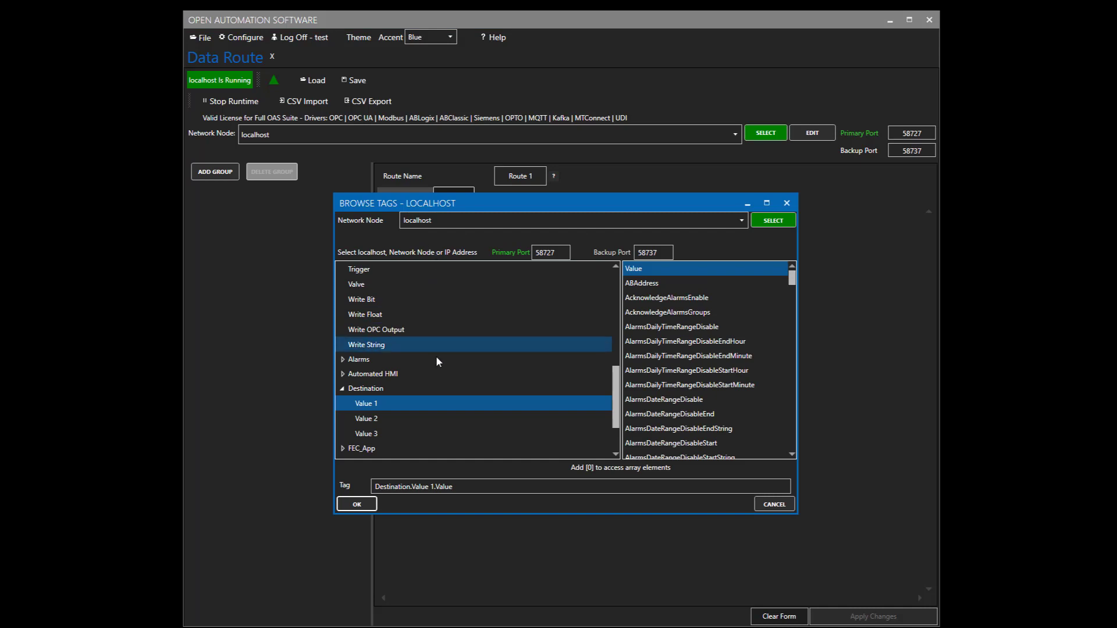
pyautogui.click(378, 417)
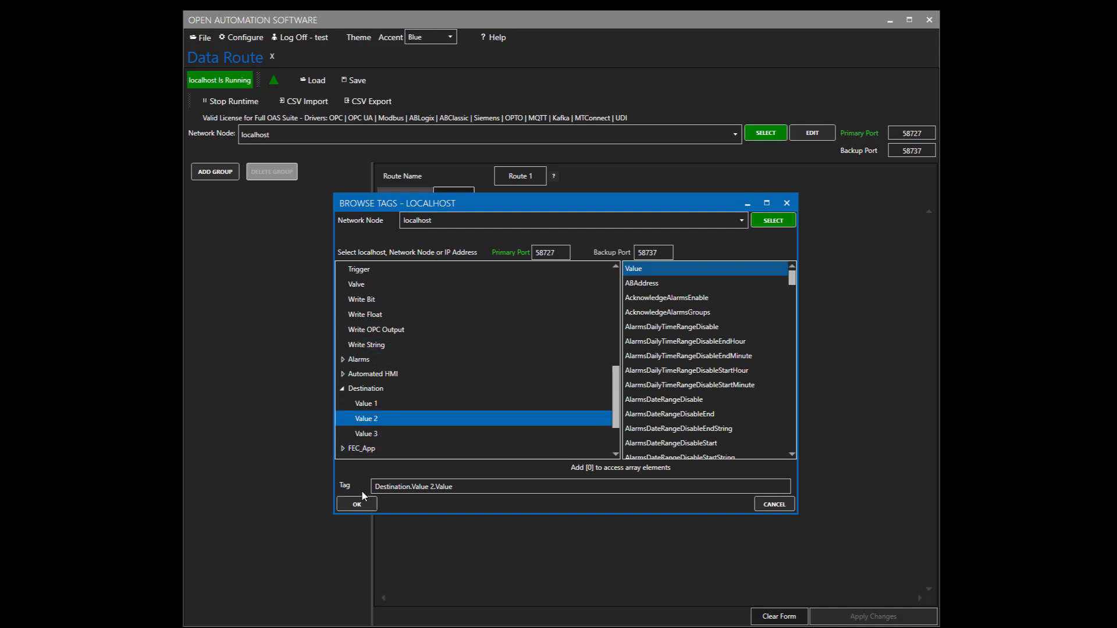
pyautogui.click(356, 503)
pyautogui.click(467, 285)
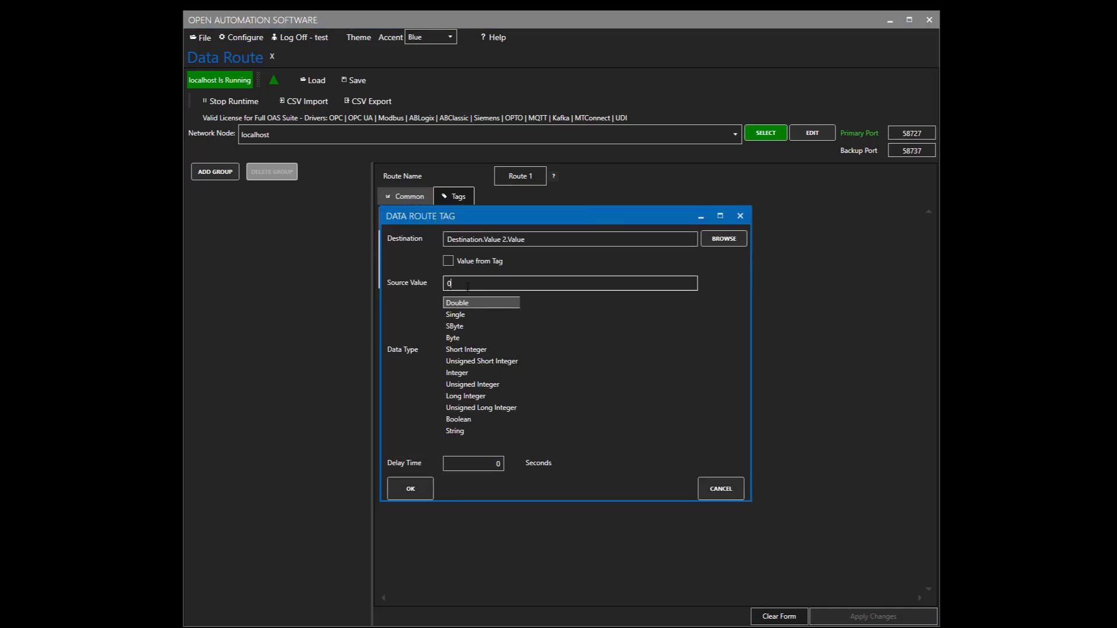
pyautogui.press('BackSpace')
pyautogui.write('2')
pyautogui.click(410, 487)
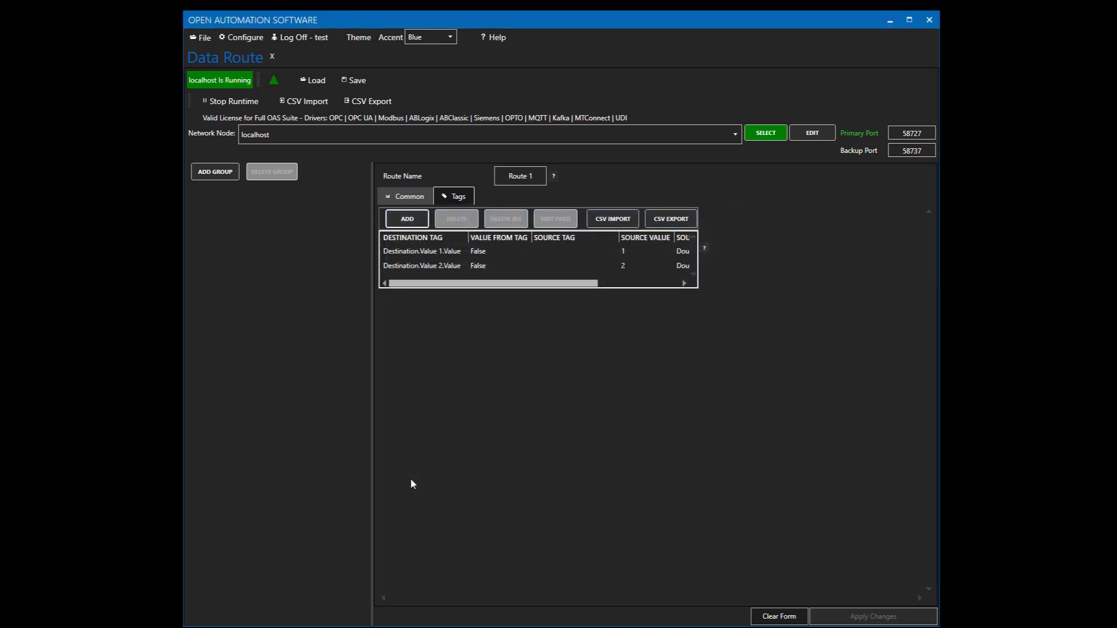
# Step: Add Destination.Value 3.Value with source value 3, then start a CSV export and cancel it
pyautogui.click(407, 219)
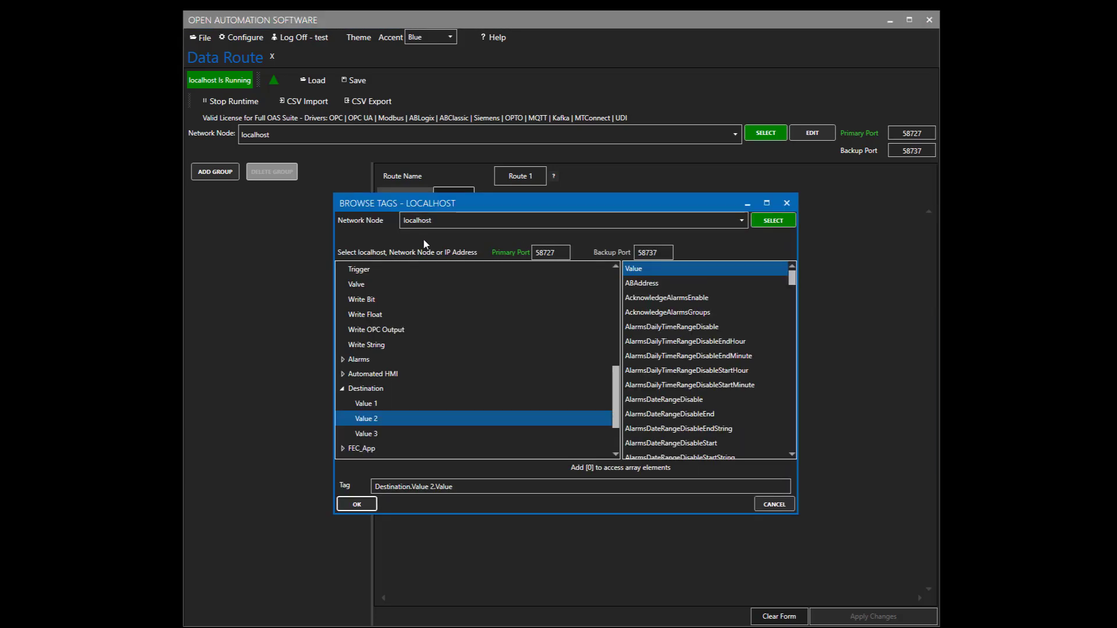
pyautogui.click(375, 433)
pyautogui.click(365, 504)
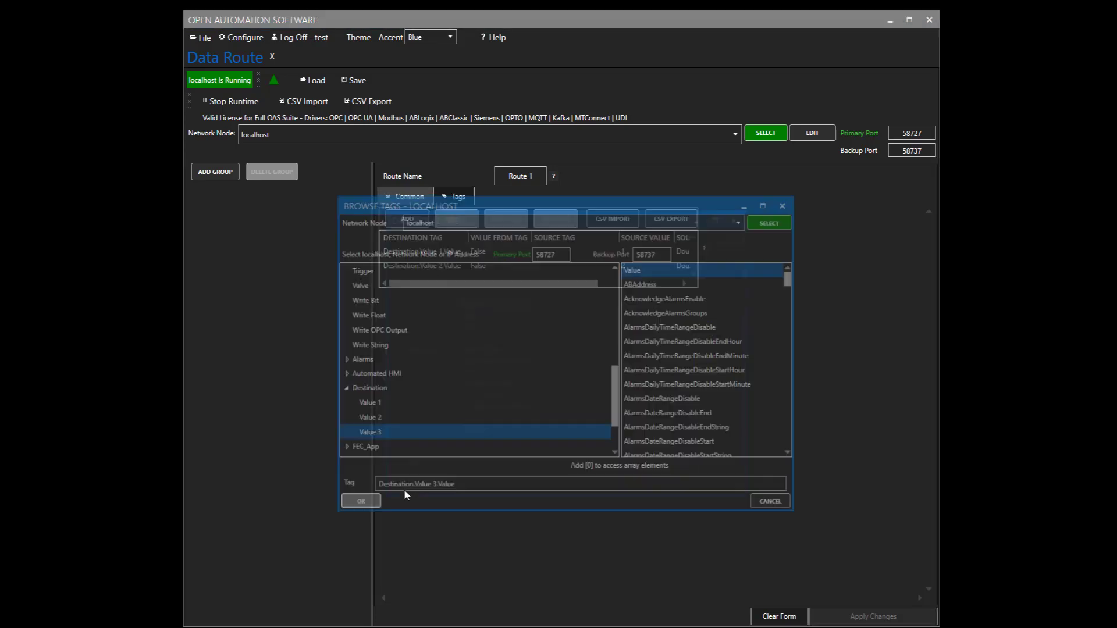
pyautogui.write('3')
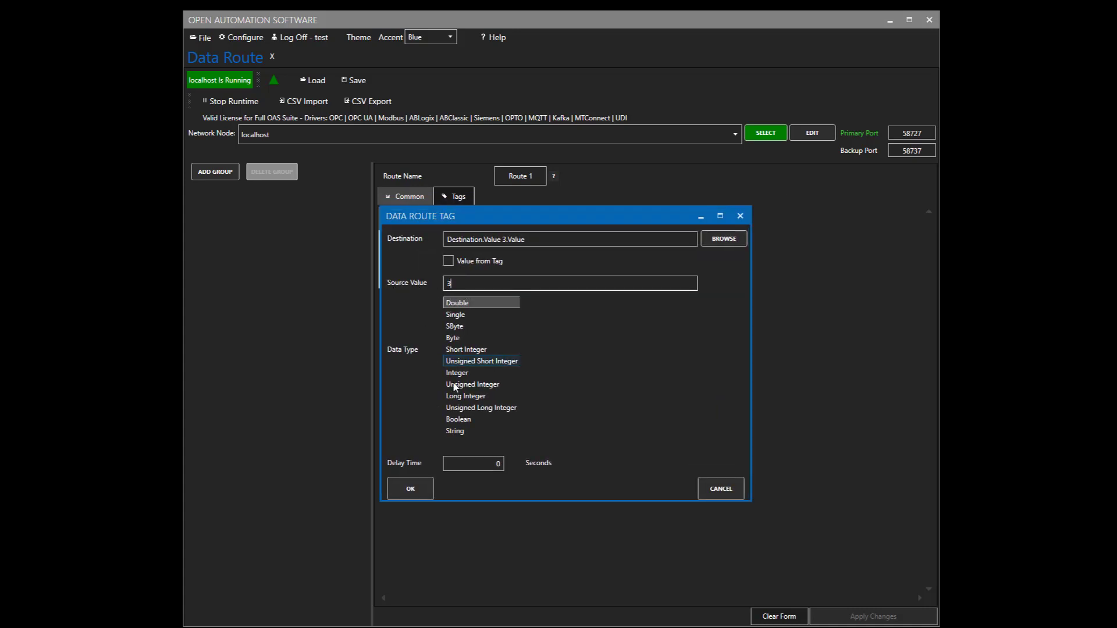
pyautogui.click(412, 482)
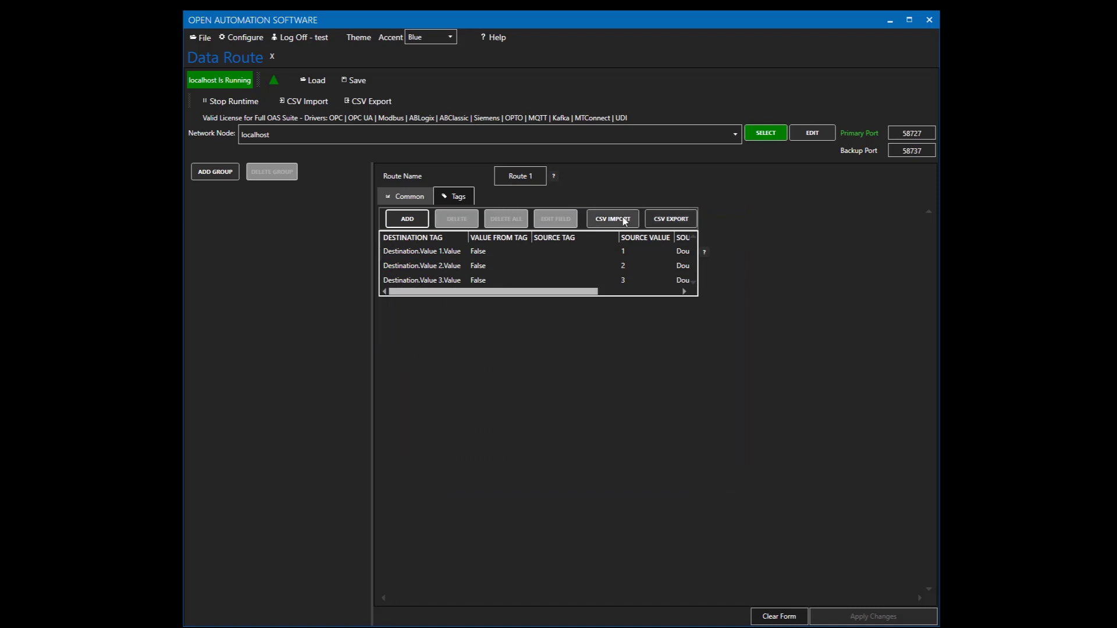
pyautogui.click(661, 220)
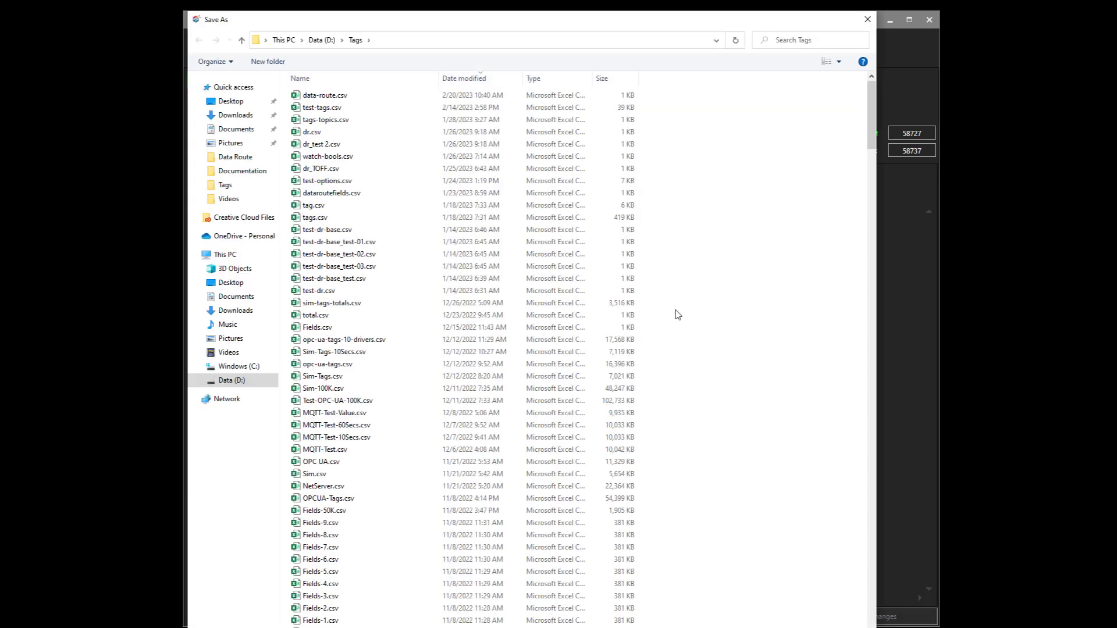
pyautogui.click(868, 21)
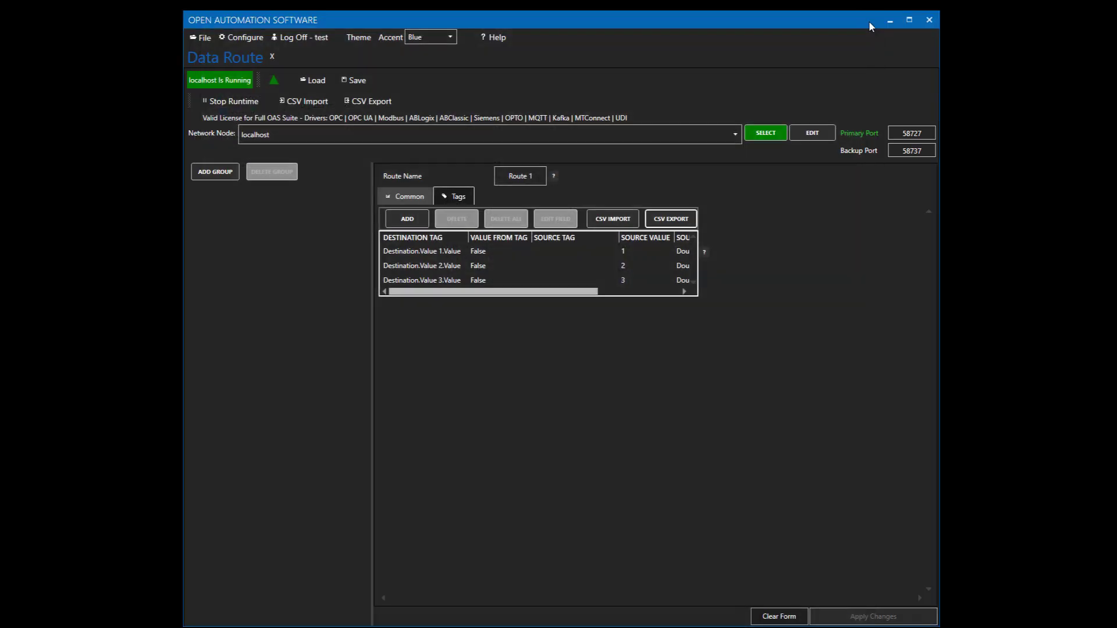